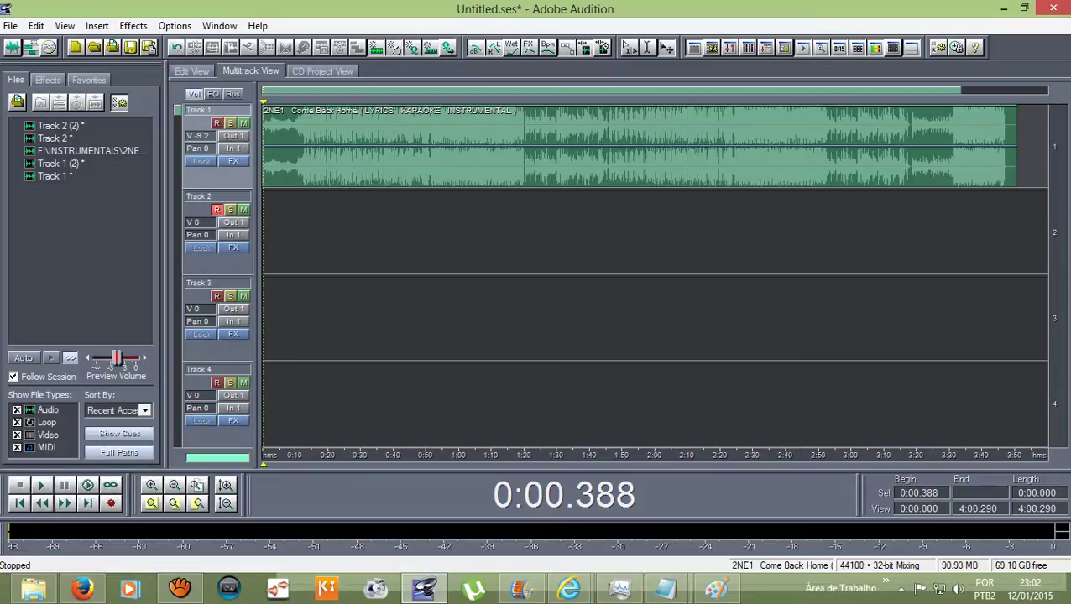
Step: Record a vocal take of about 14 seconds on Track 2 over the Track 1 instrumental and play it back
left_click(640, 146)
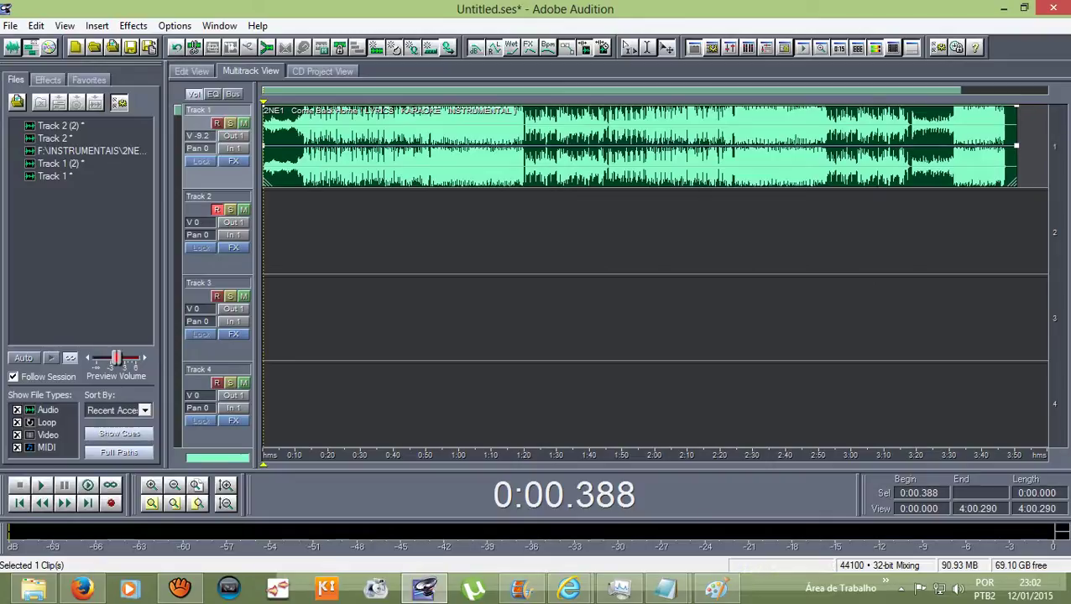
key("ctrl+space")
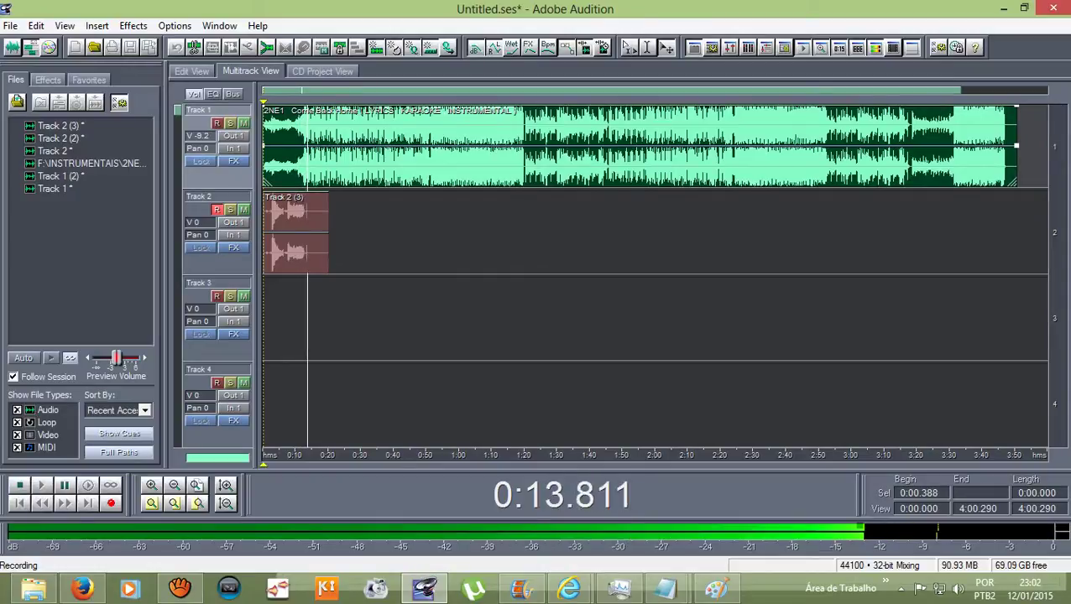
key("space")
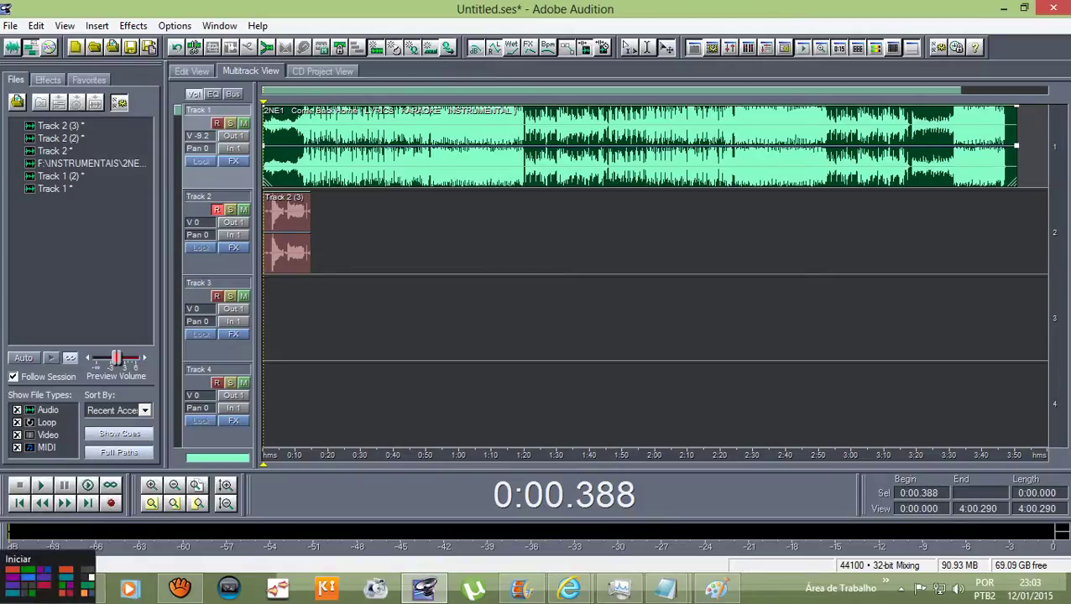
scroll(272, 110, "up", 1)
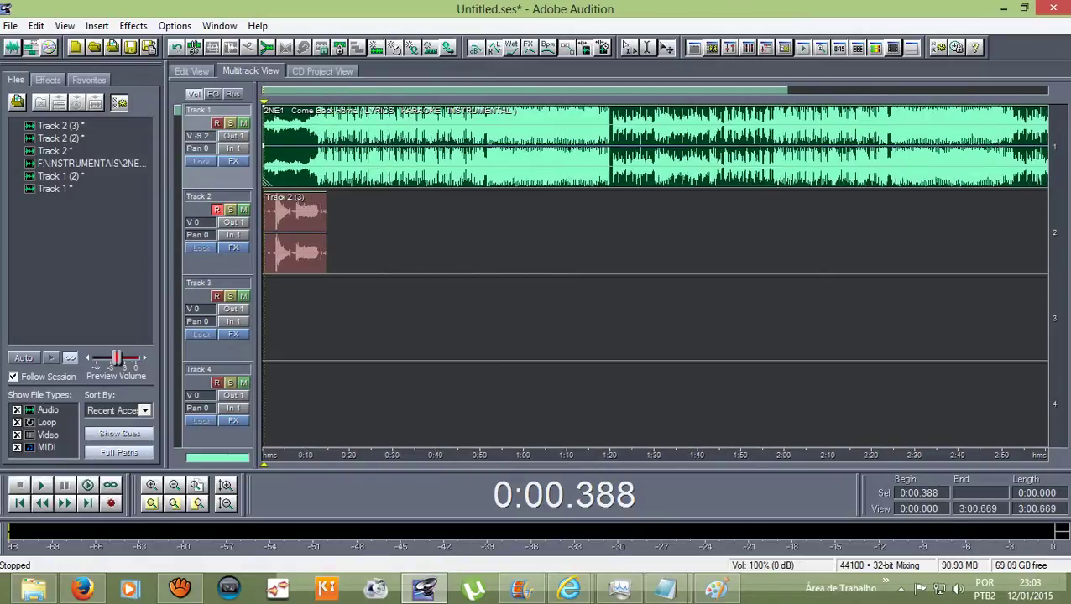
key("space")
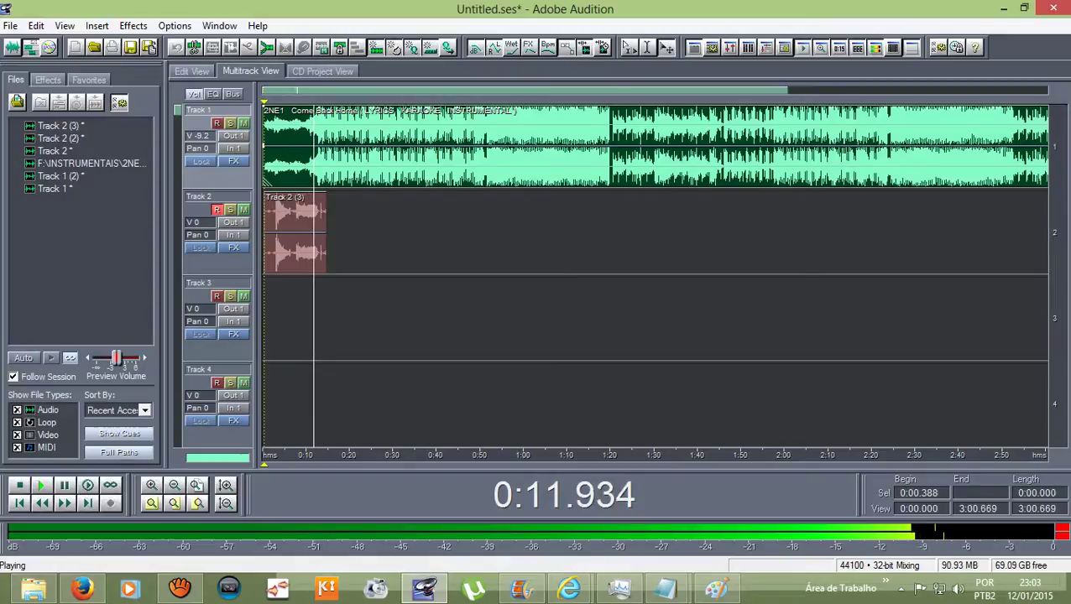
Step: Open the recorded Track 2 clip for waveform editing, select the second vocal phrase from 0:07.881 to 0:13.199 and listen to it
double_click(293, 231)
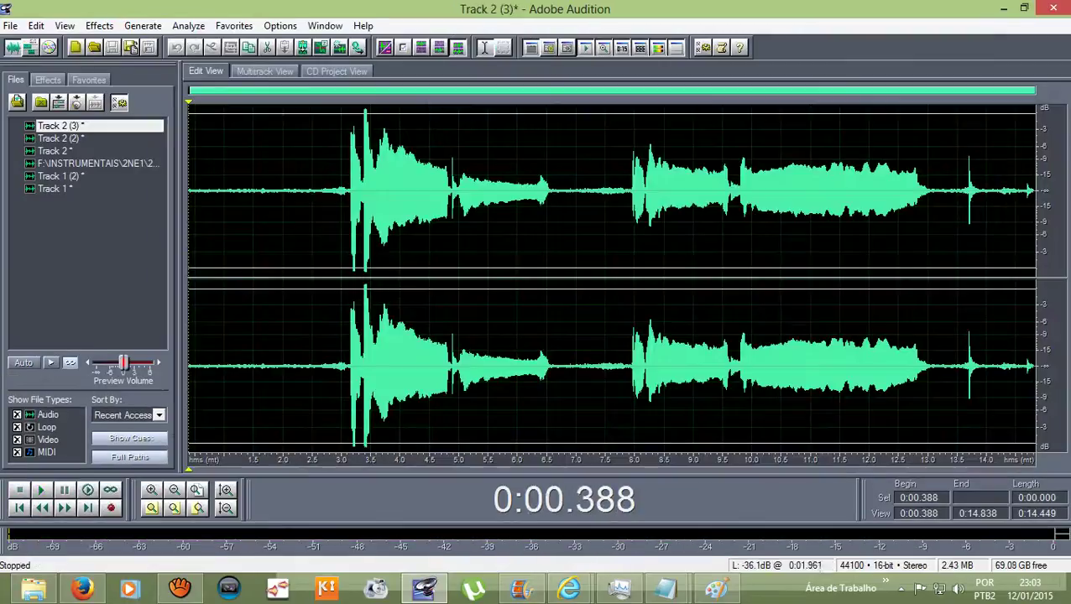
left_click_drag(341, 191, 940, 190)
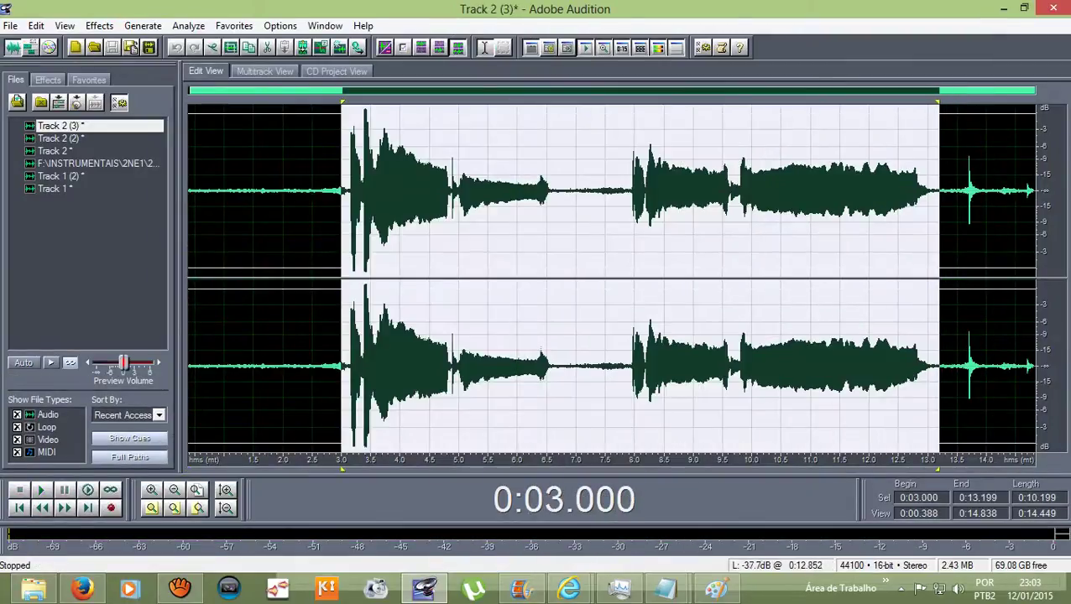
left_click_drag(342, 103, 622, 102)
left_click_drag(622, 193, 628, 193)
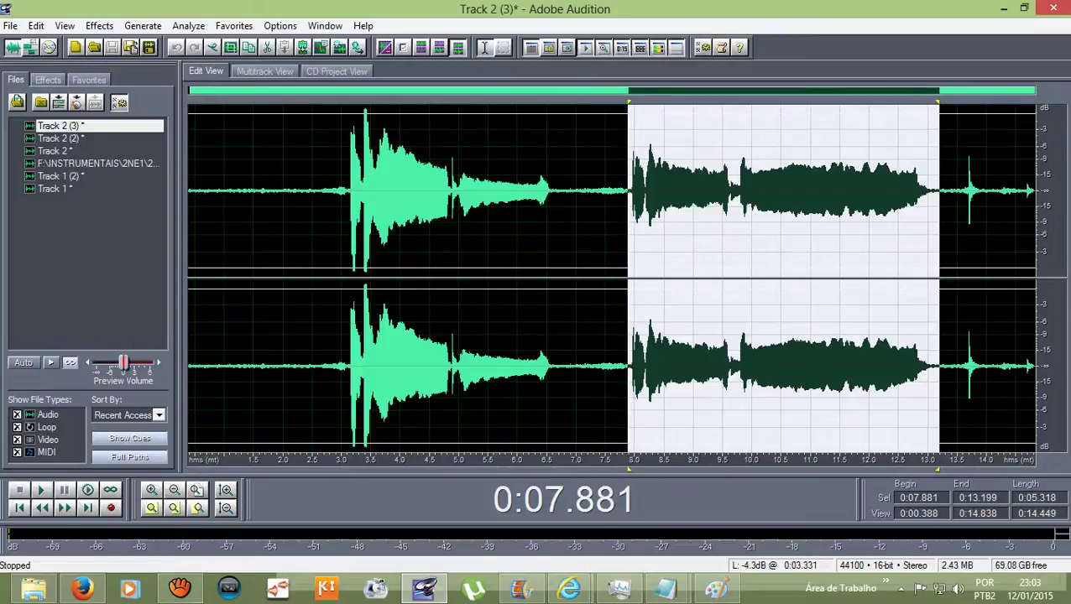
key("space")
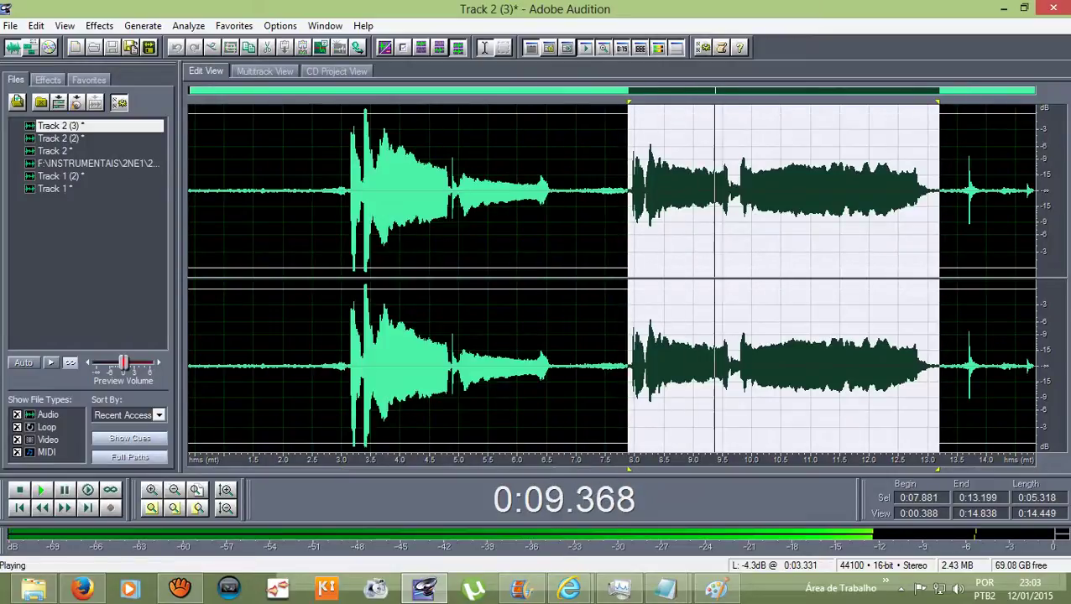
key("space")
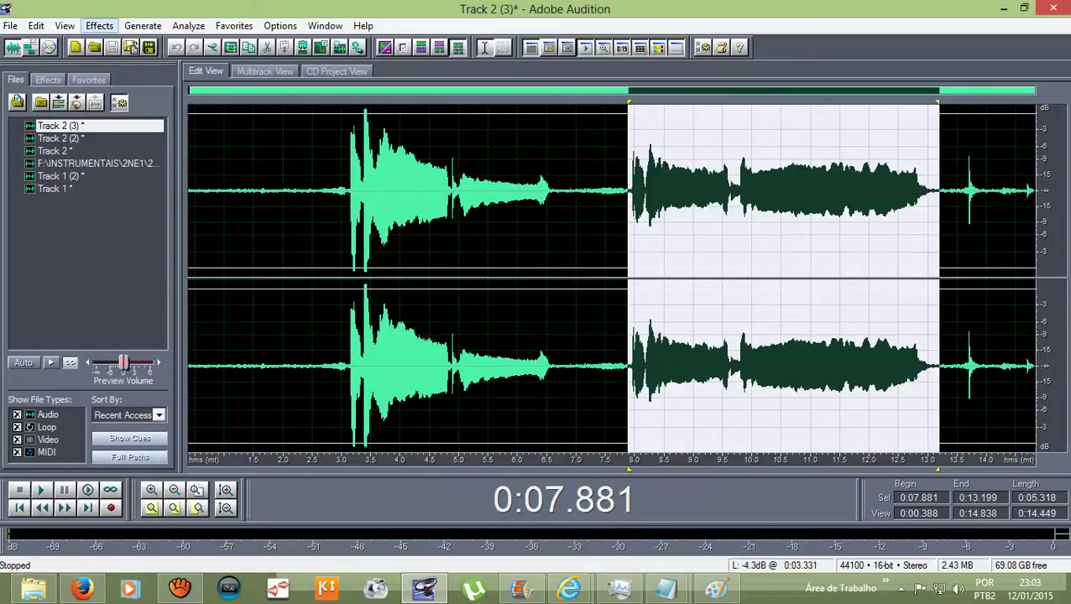
Step: Apply the Auto-Tune Evo VST effect to the selected phrase with the key set to B, previewing the correction first
left_click(99, 25)
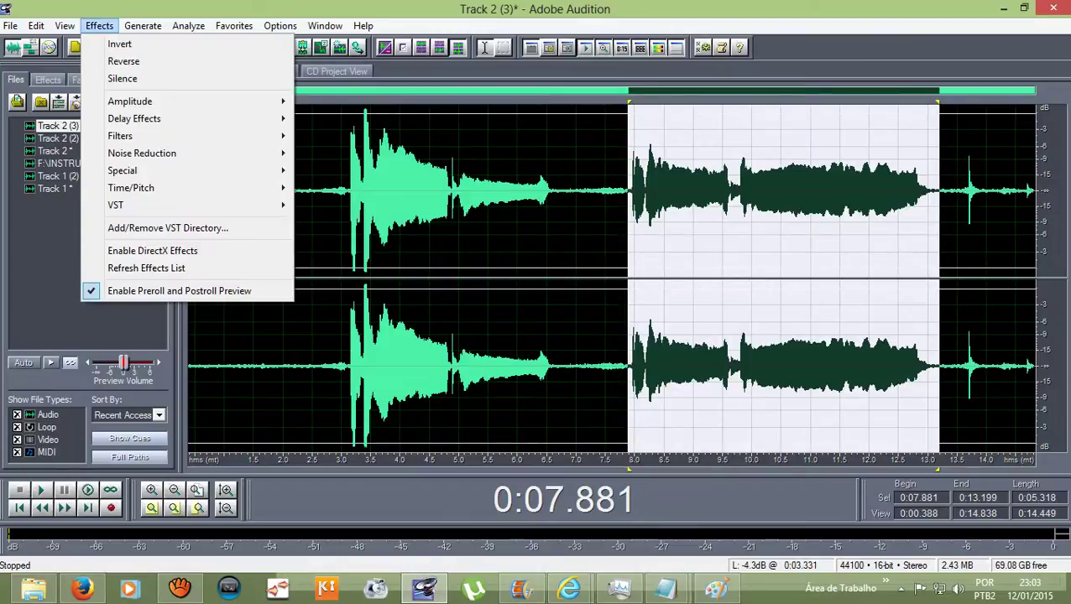
mouse_move(134, 205)
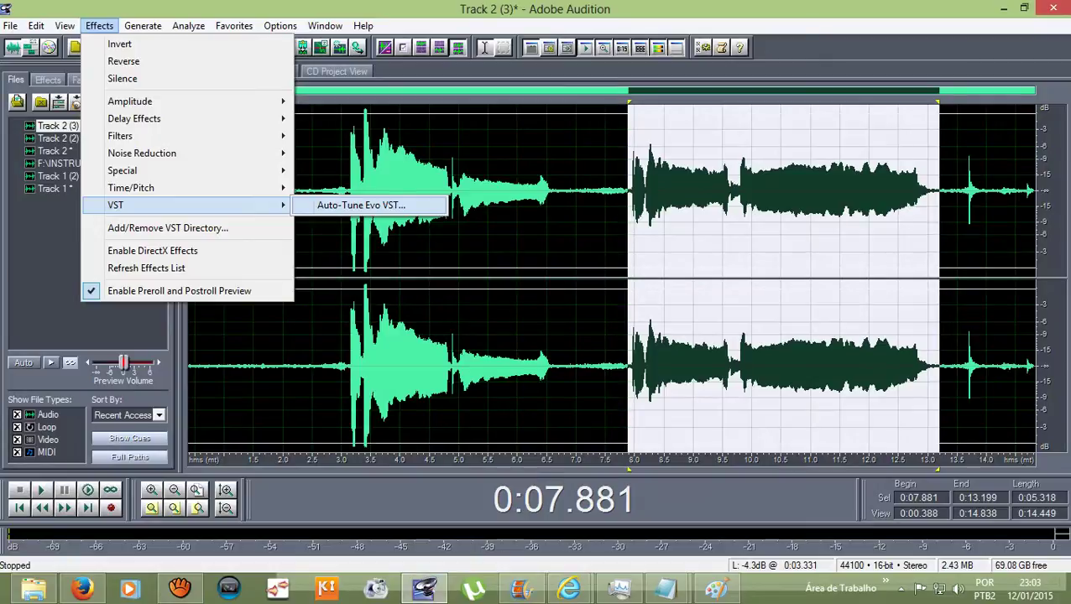
left_click(361, 205)
left_click_drag(869, 161, 500, 29)
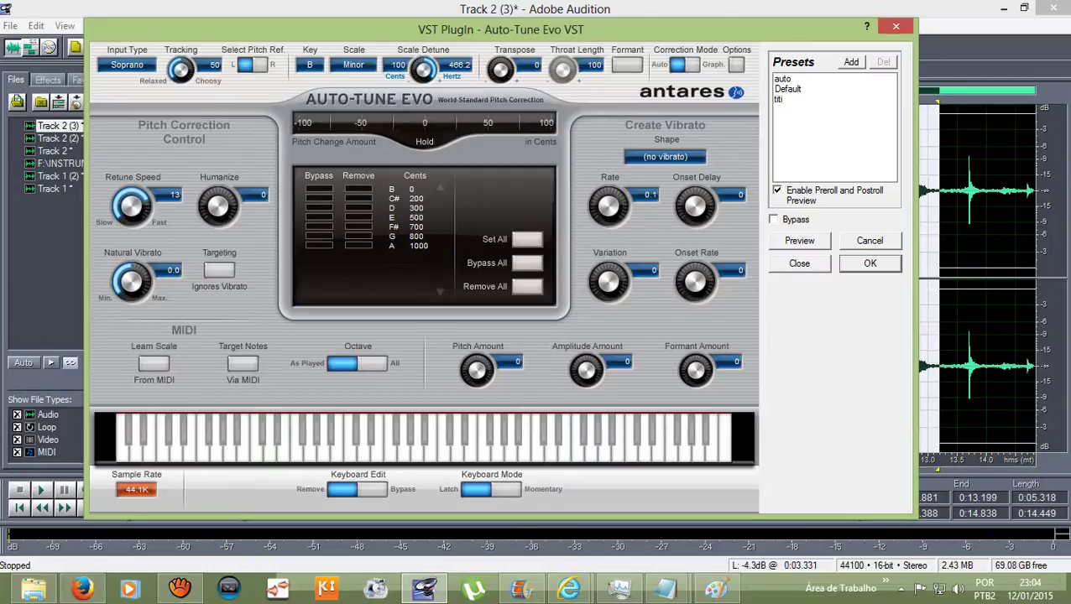
left_click(309, 65)
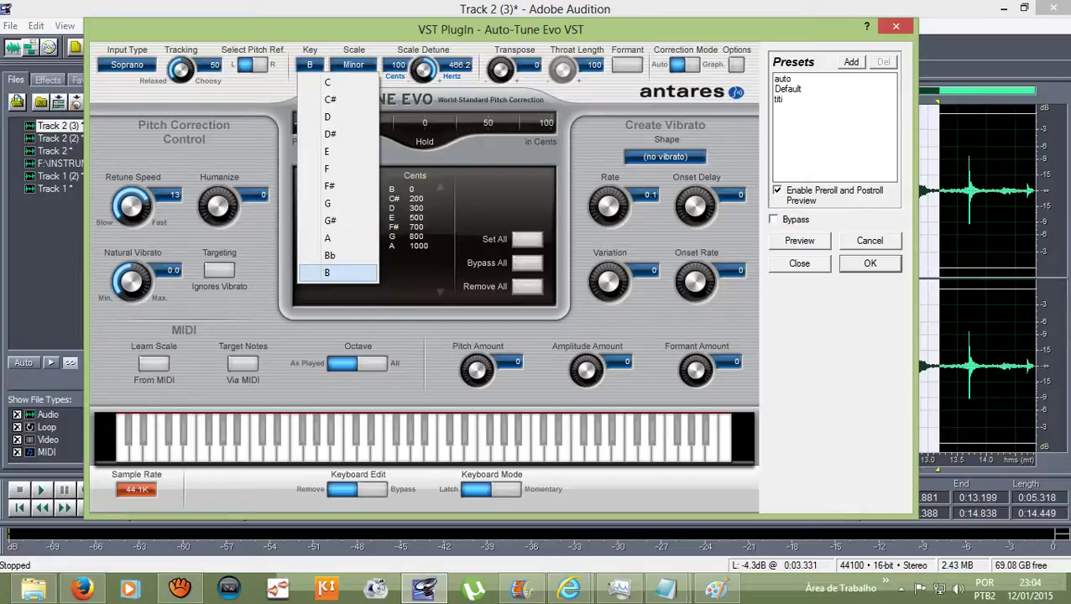
left_click(337, 273)
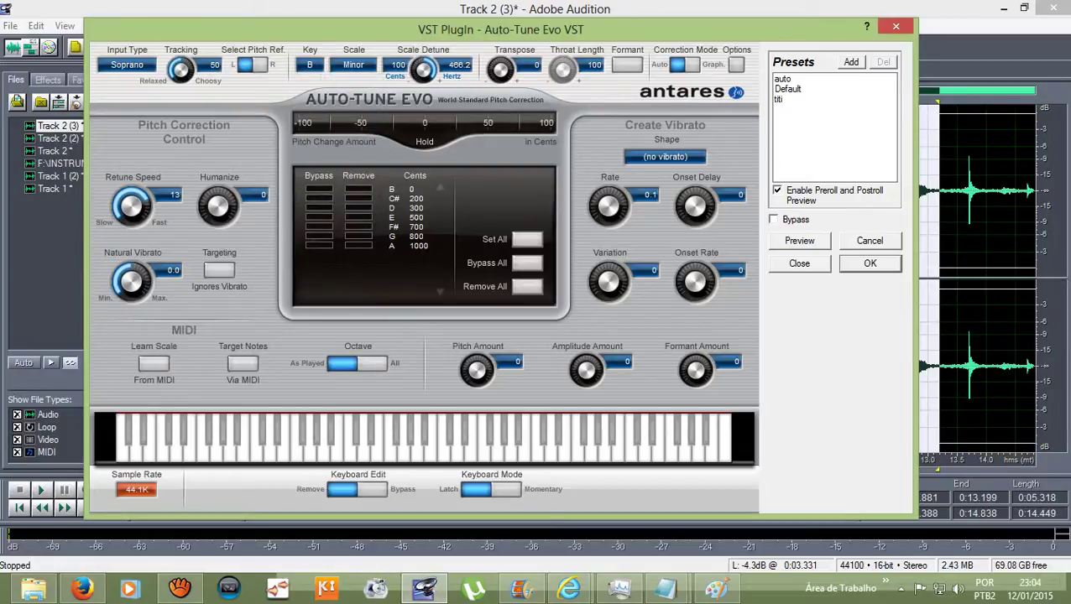
left_click(126, 64)
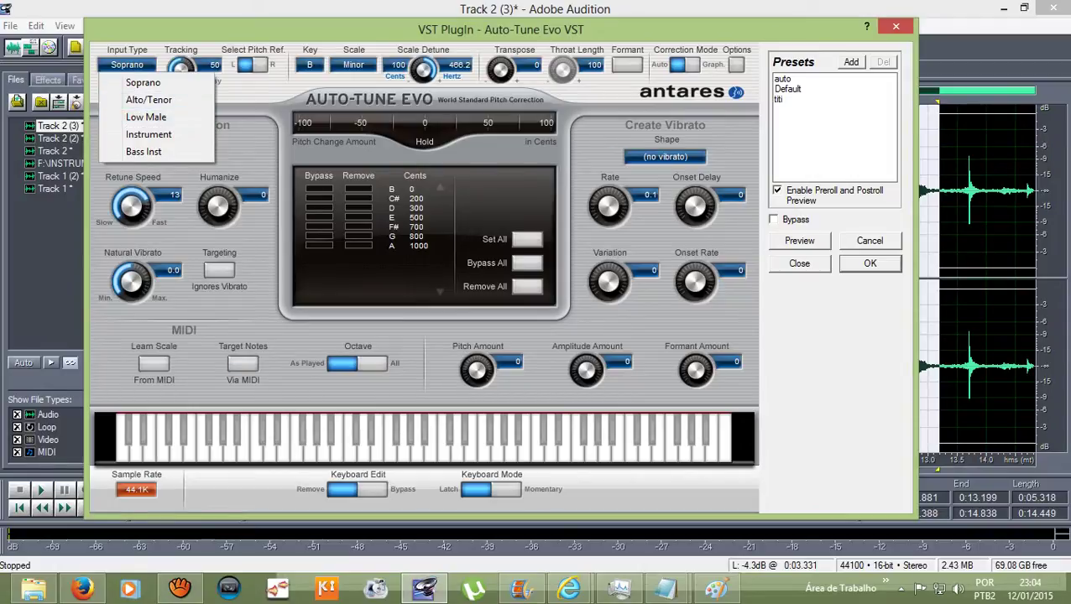
key("Escape")
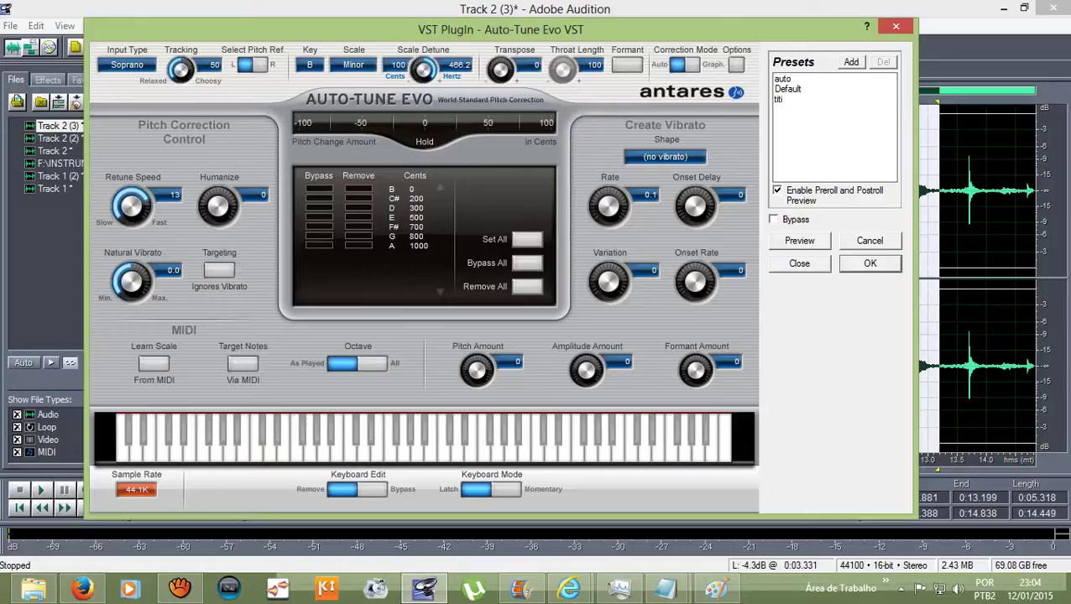
key("space")
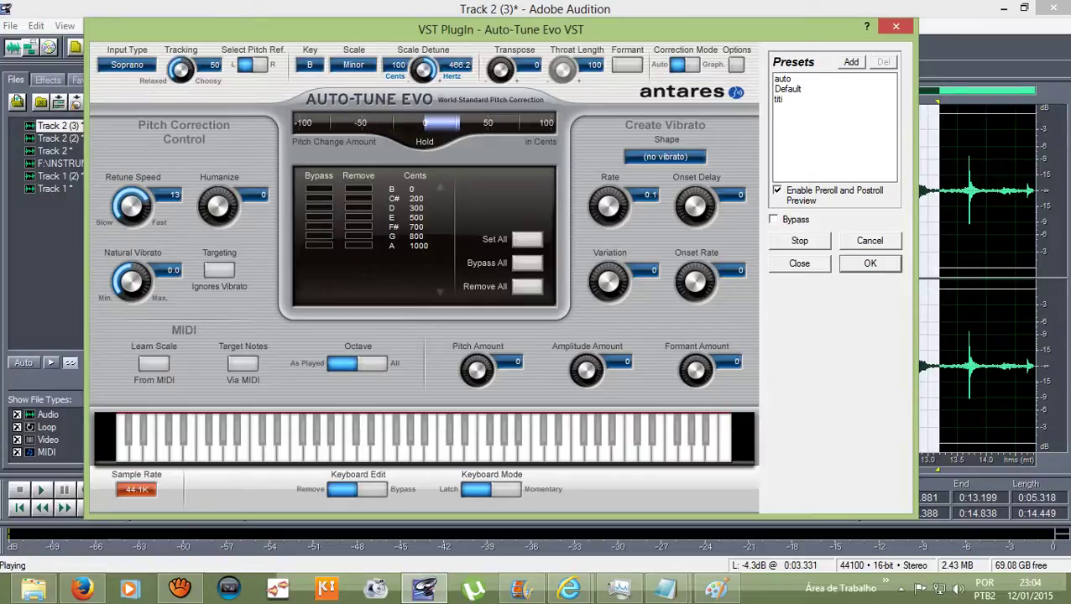
left_click(869, 263)
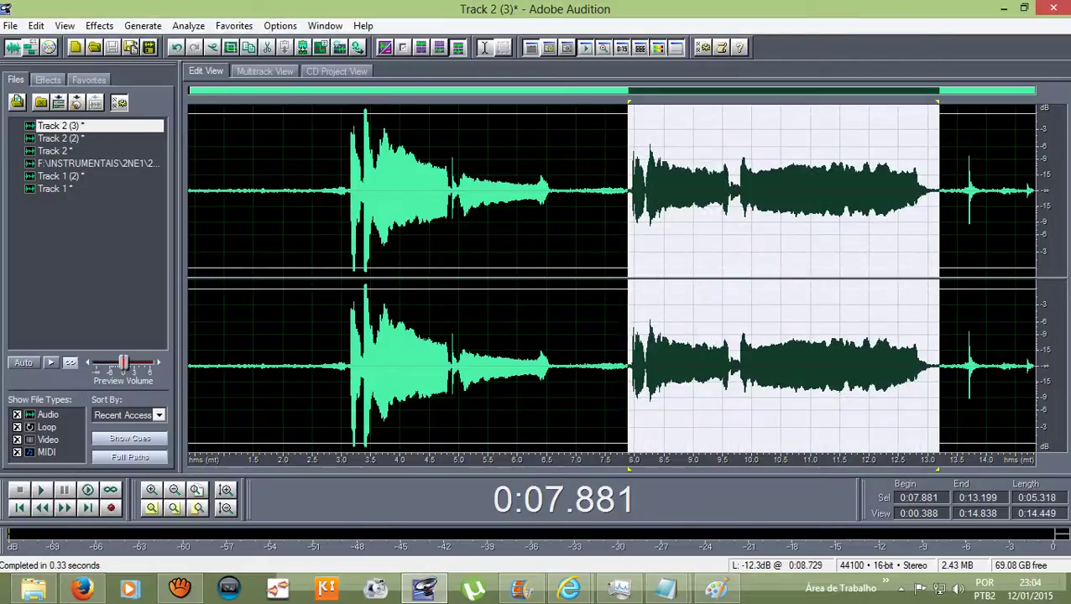
Step: Listen to the pitch-corrected second phrase from about 0:07.7
left_click(616, 190)
key("space")
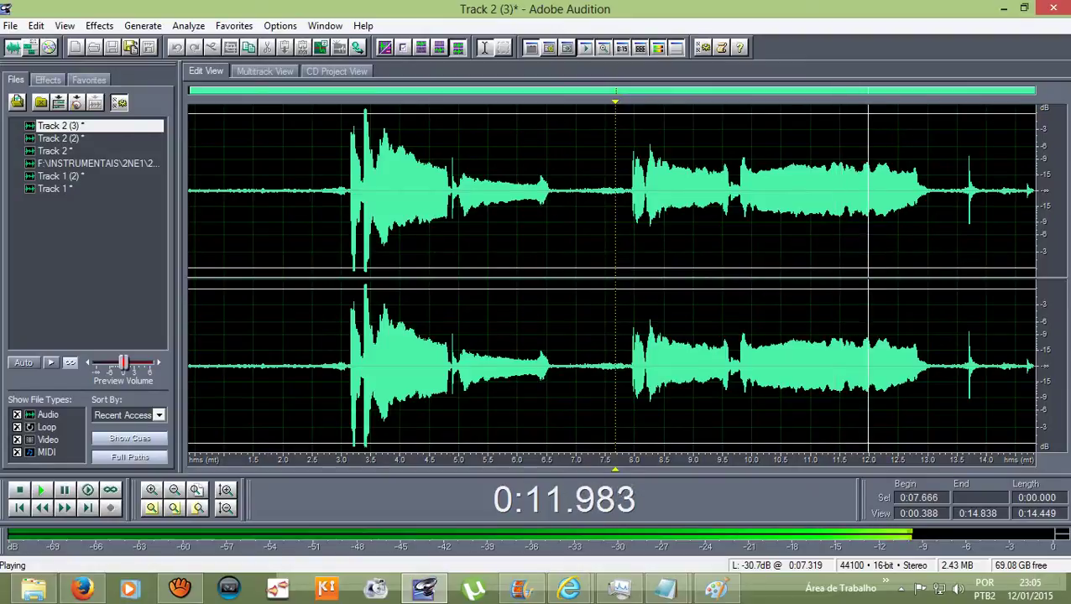
key("space")
Step: Silence the noise at the end of the recording from 0:13.500 to 0:14.838
left_click_drag(949, 191, 1037, 190)
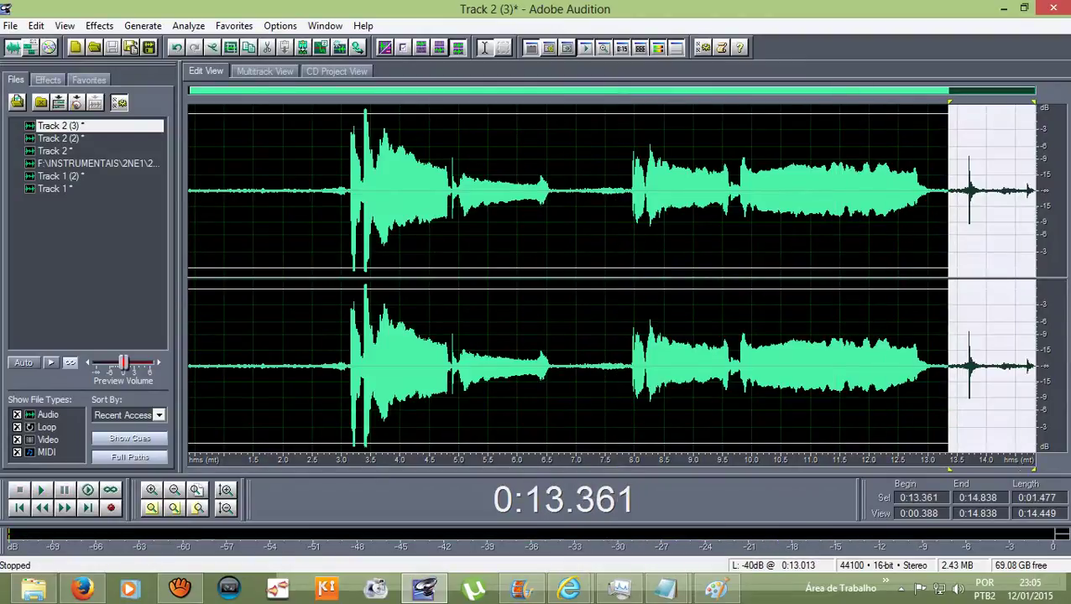
left_click_drag(949, 101, 960, 102)
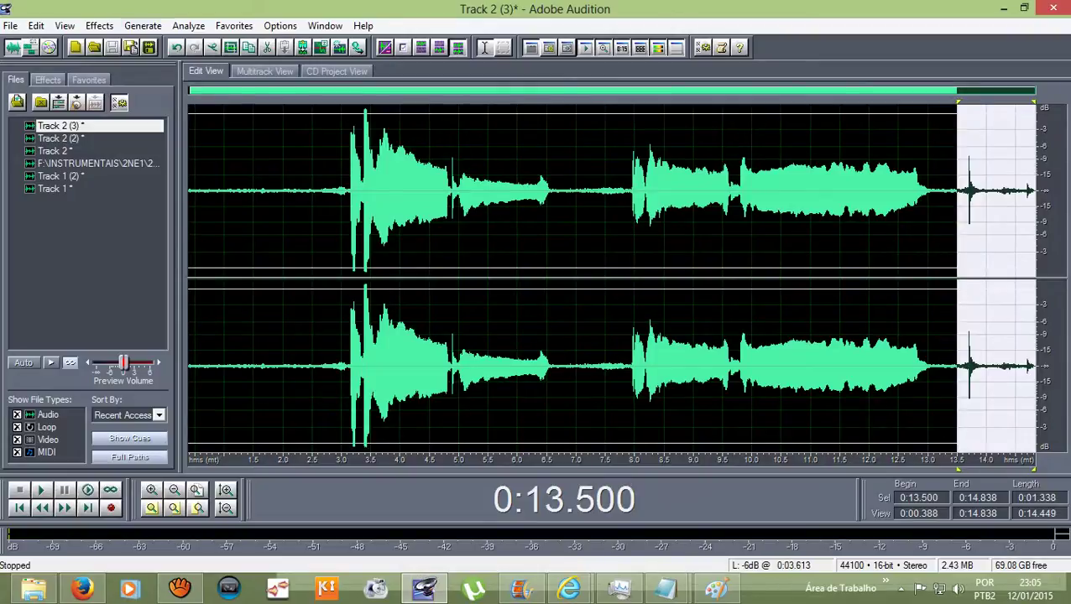
left_click(99, 25)
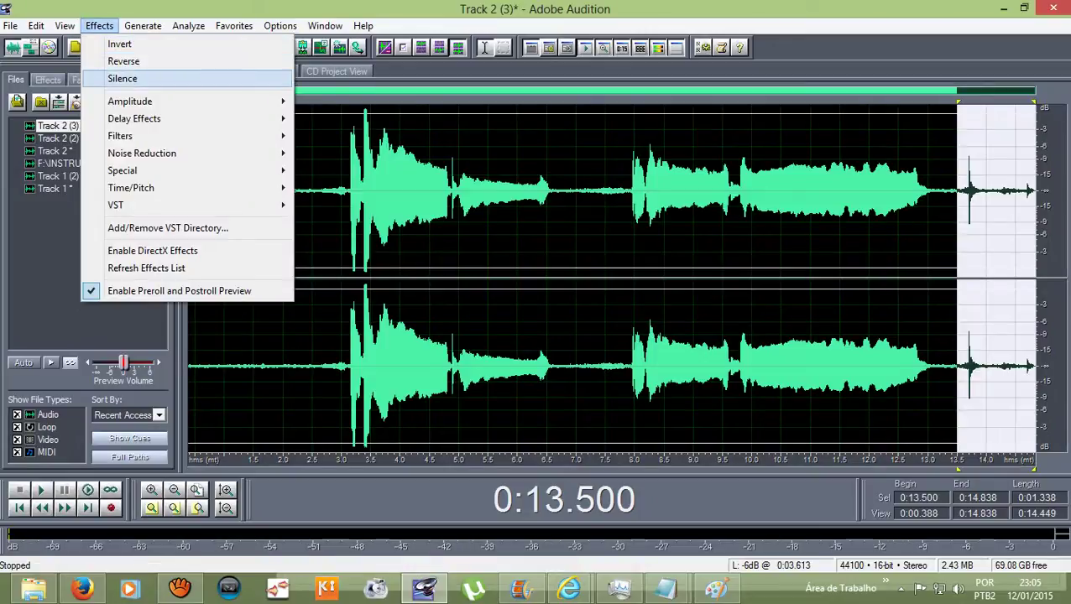
left_click(121, 78)
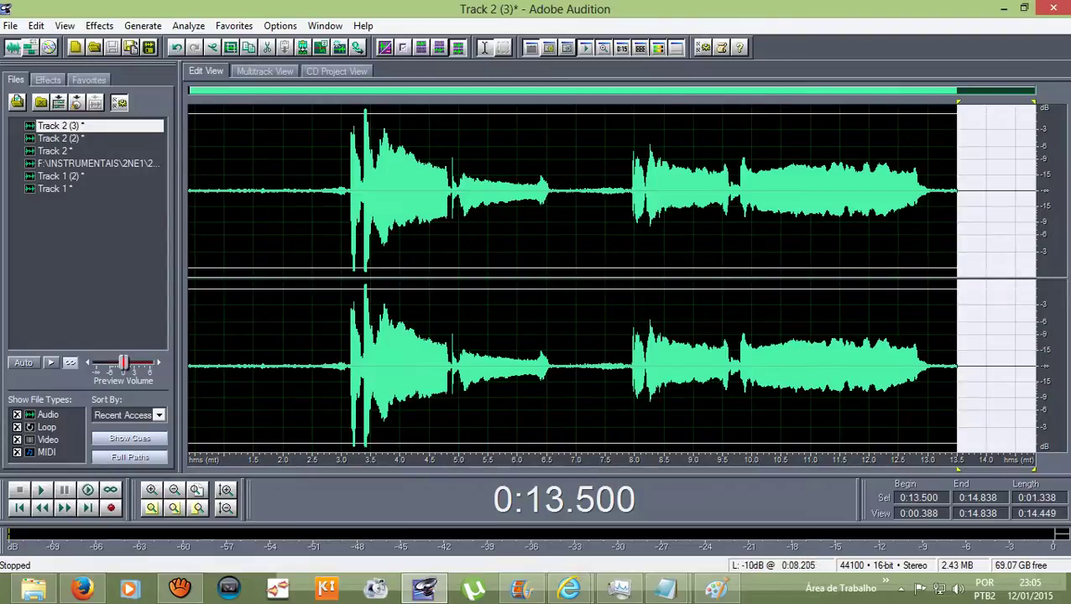
Step: Play back part of the second phrase starting at about 0:08.4
left_click(656, 191)
key("space")
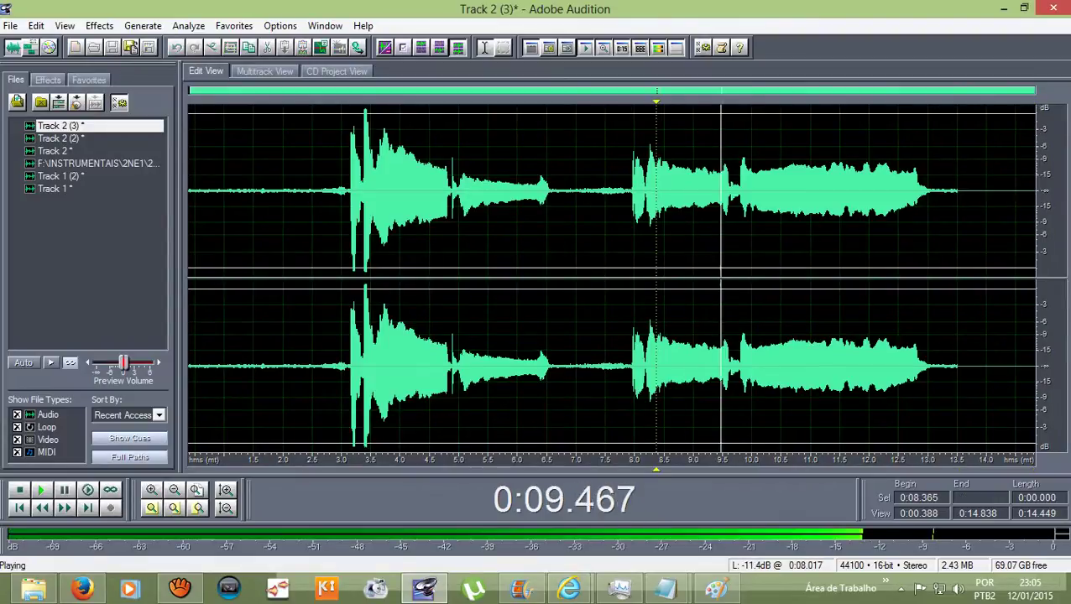
key("space")
Step: Apply an Echo with the Canyon preset to the range from 0:08.500 to 0:14.838, previewing it first
left_click_drag(664, 191, 1037, 191)
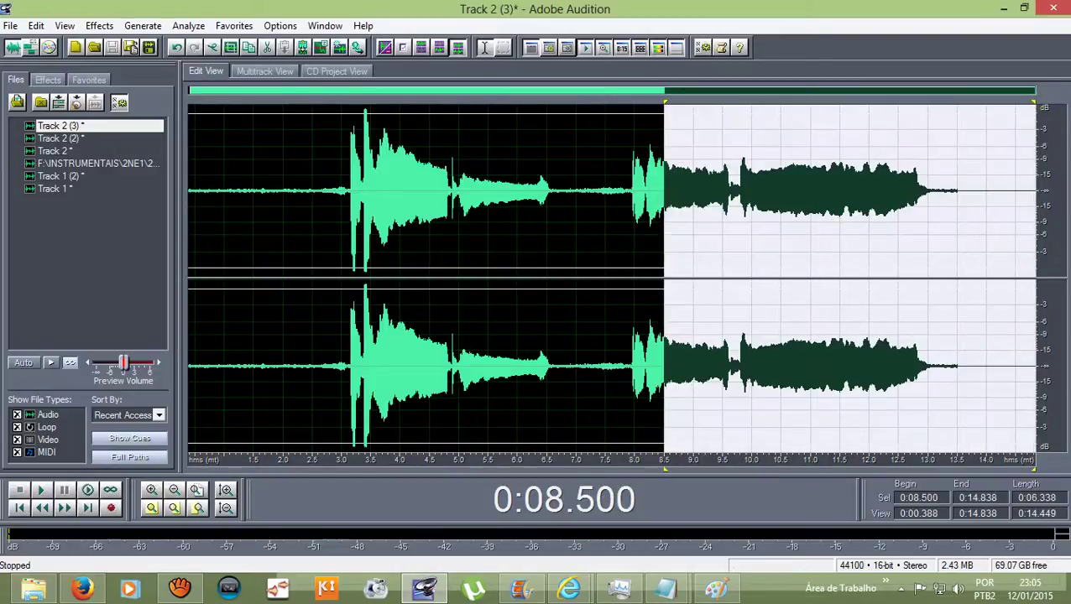
left_click(99, 25)
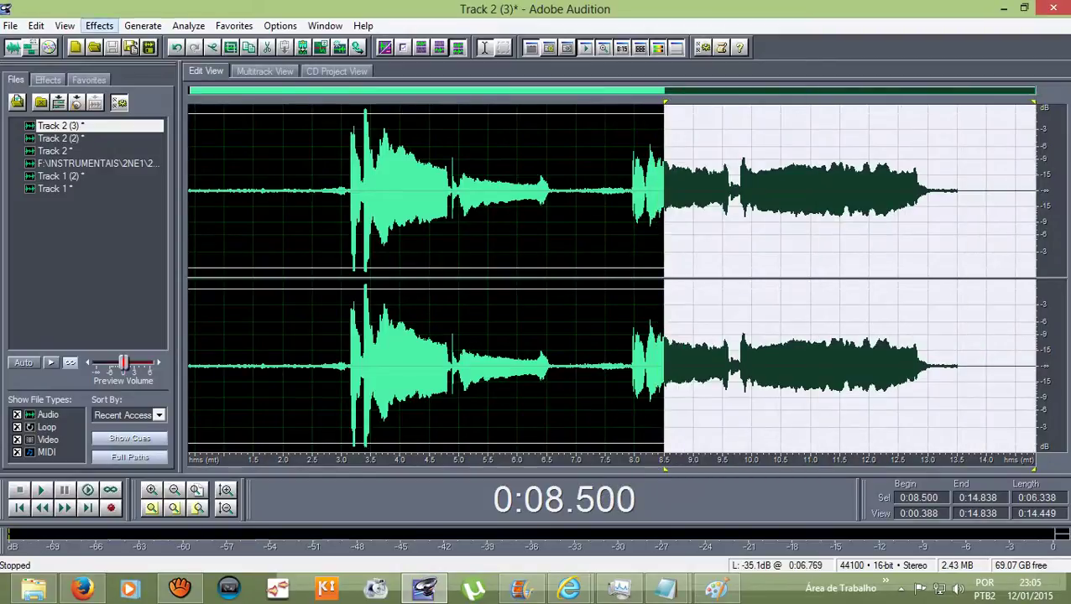
mouse_move(193, 119)
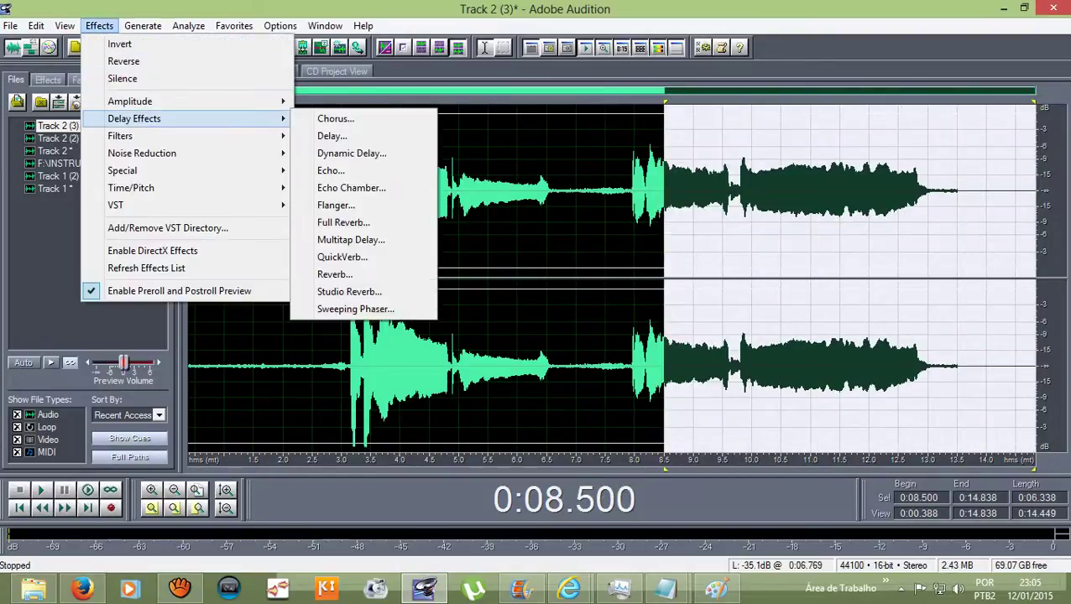
left_click(363, 170)
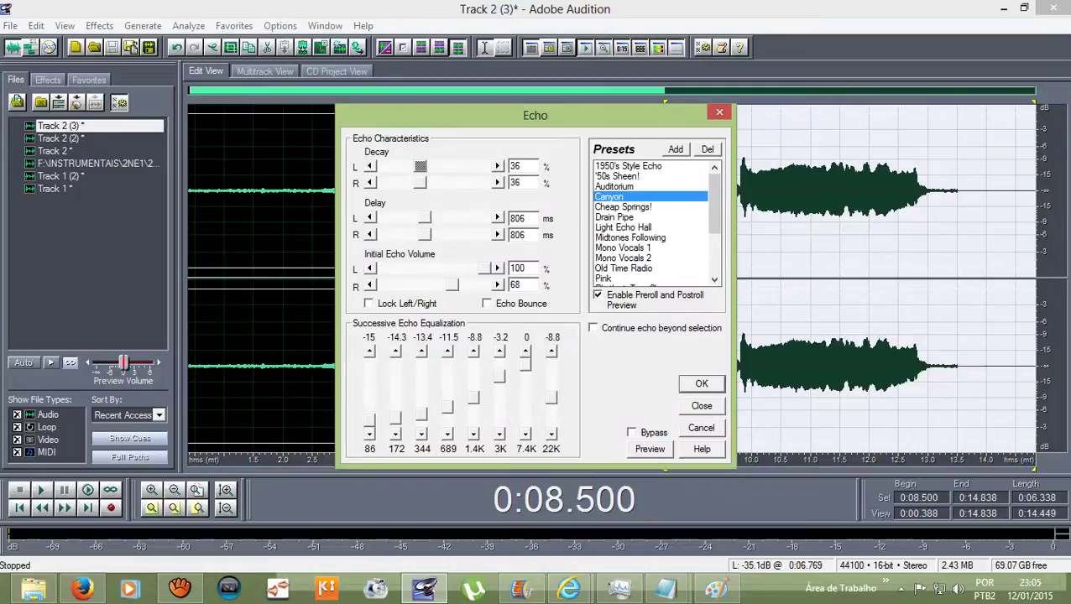
left_click(650, 449)
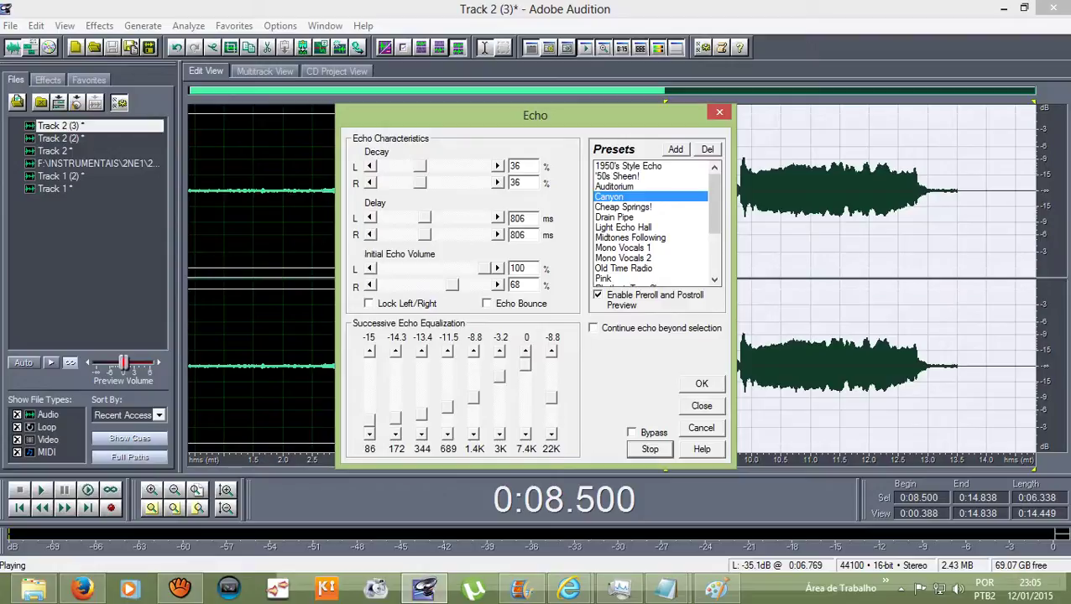
key("Return")
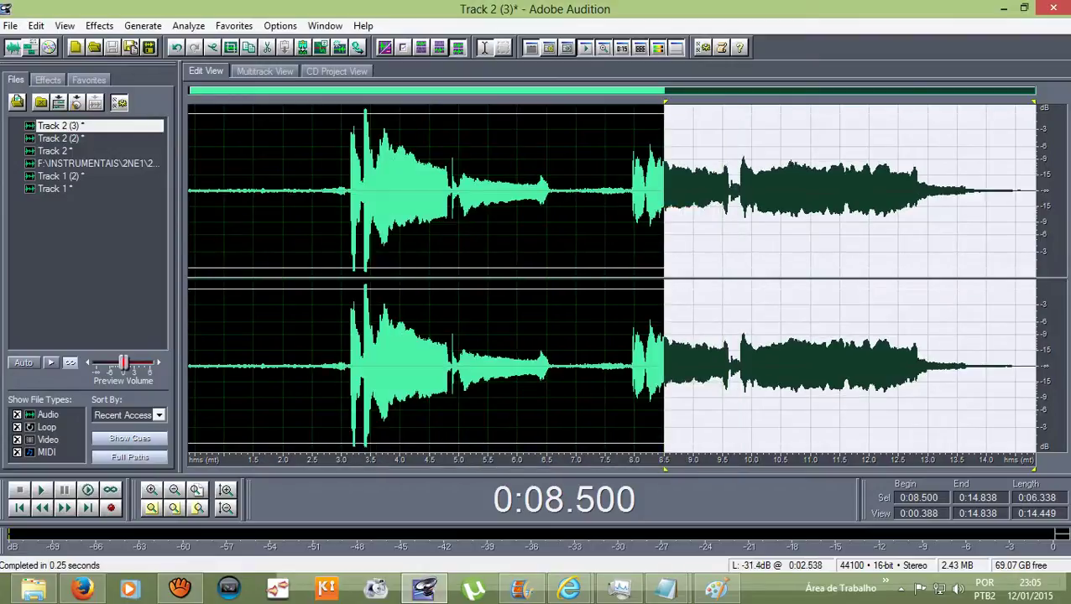
Step: Boost the volume of the second phrase slightly from 0:07.895 to 0:14.650 with Amplify/Fade, keeping left and right locked
left_click(341, 187)
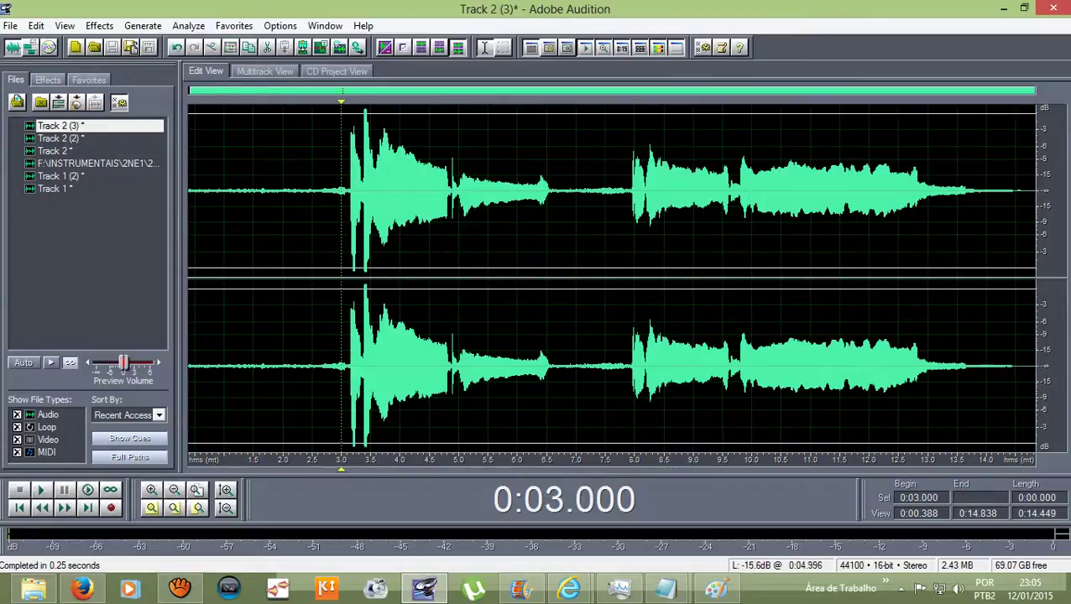
left_click_drag(633, 186, 1023, 186)
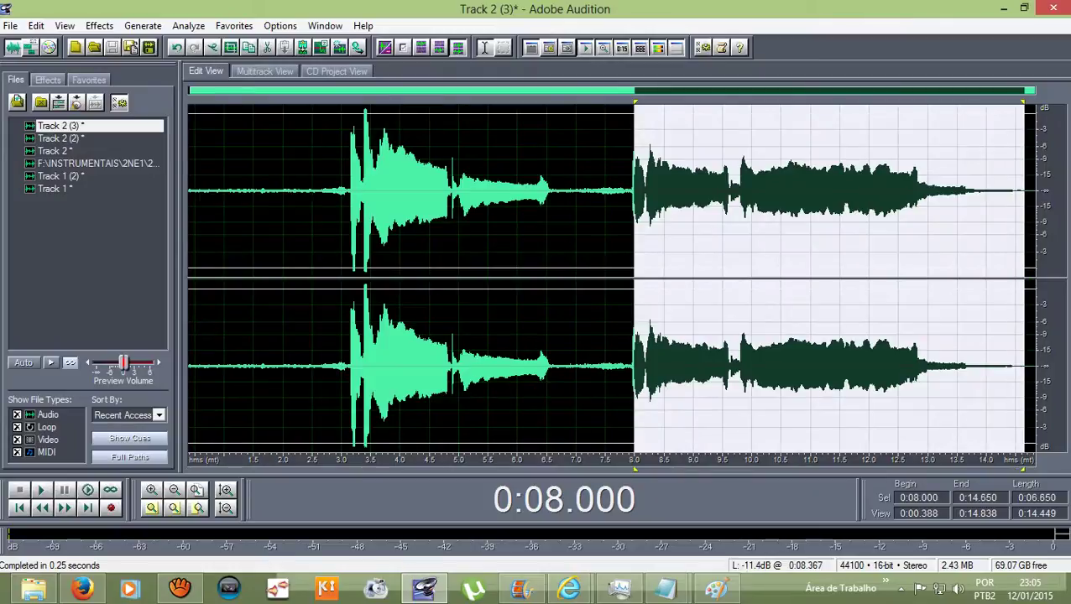
left_click_drag(636, 101, 630, 102)
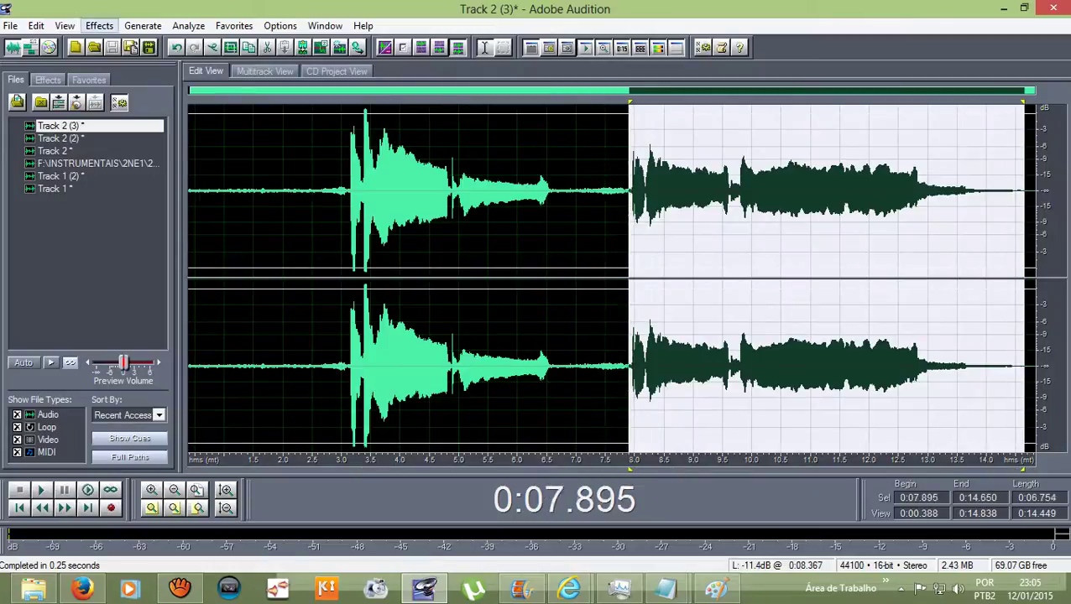
left_click(99, 25)
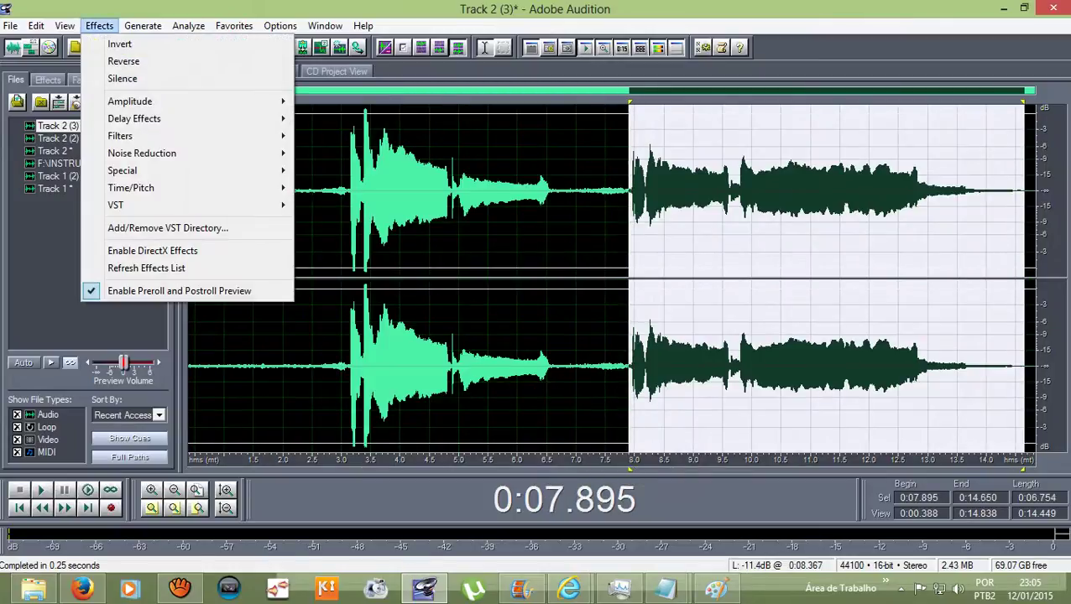
mouse_move(134, 102)
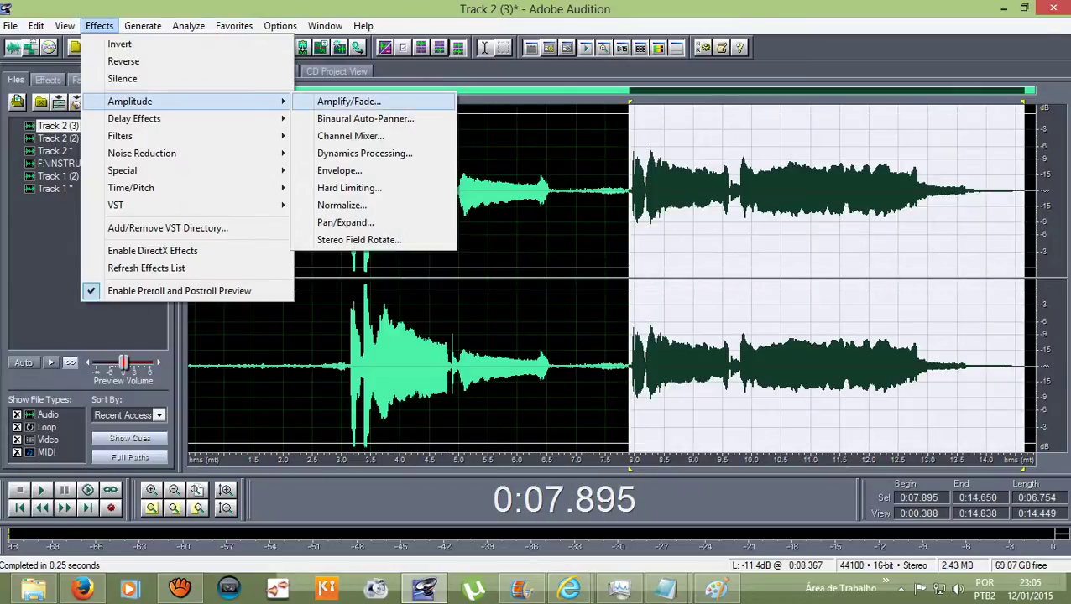
left_click(348, 102)
left_click_drag(480, 204, 474, 204)
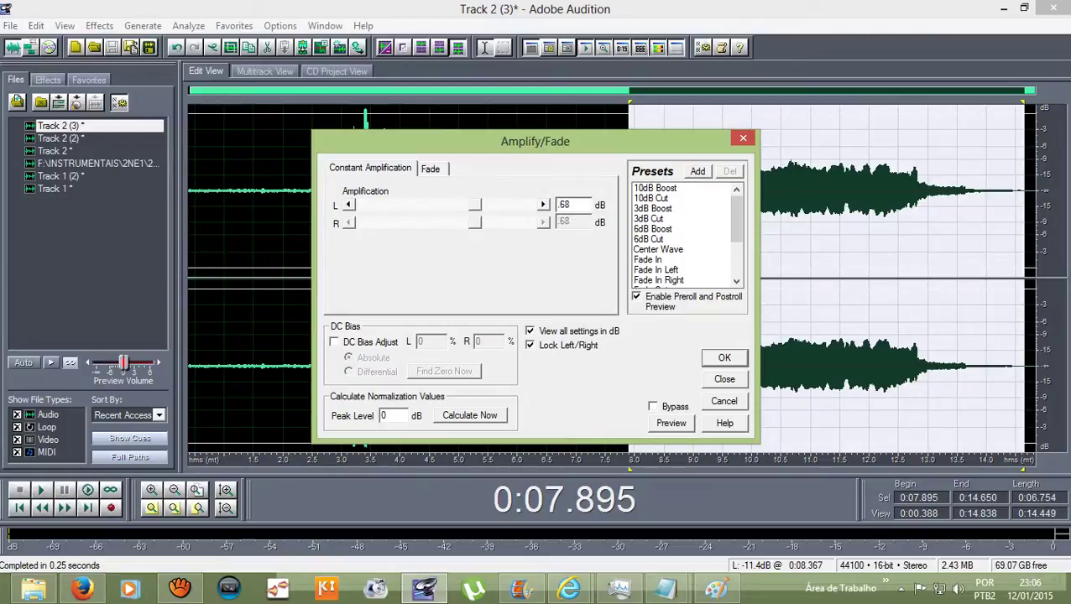
left_click_drag(476, 204, 475, 205)
key("Return")
Step: Return to the multitrack session and trim the start of the Track 2 vocal clip to about 0:02
left_click(273, 190)
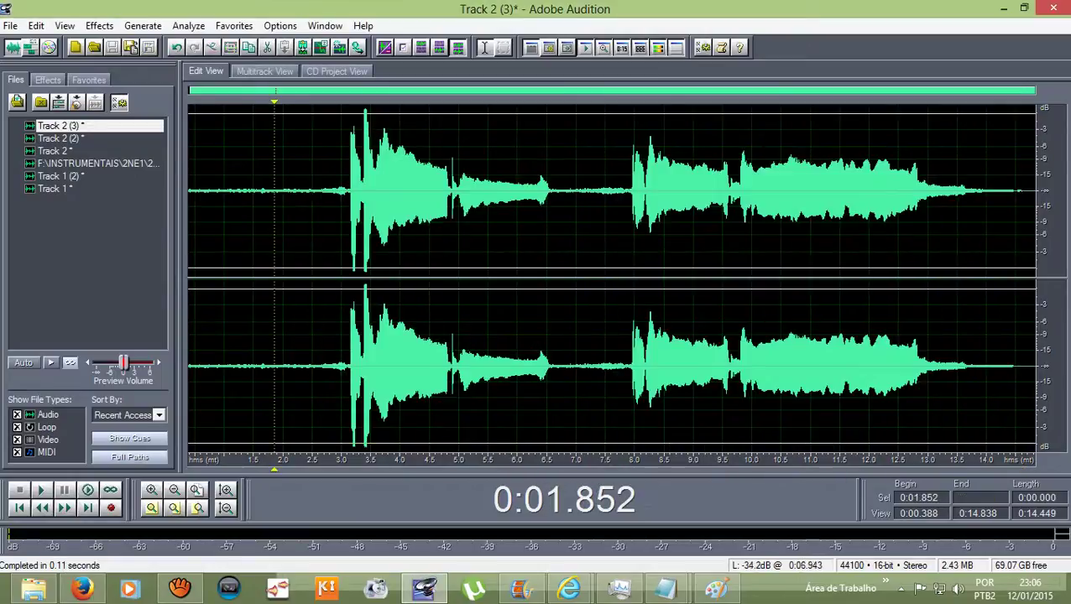
left_click(306, 191)
left_click(265, 71)
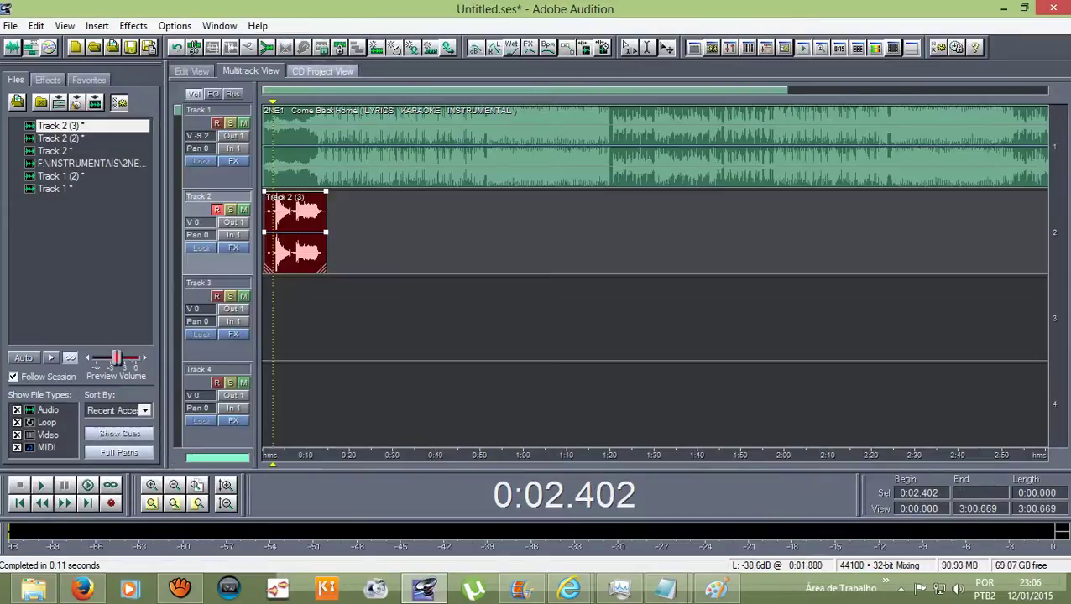
key("Home")
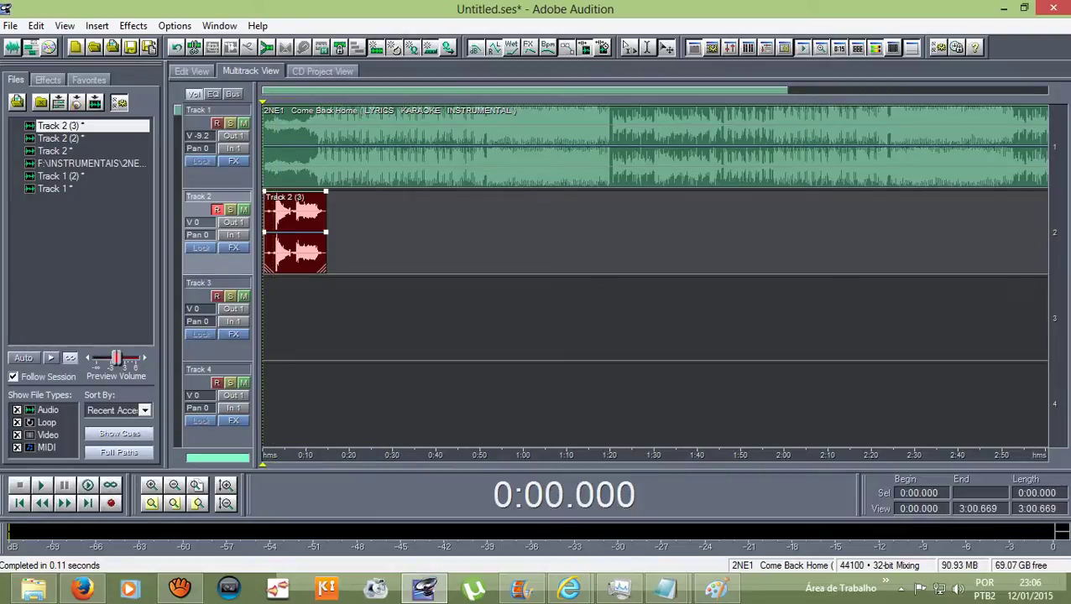
left_click_drag(265, 268, 269, 269)
left_click_drag(298, 235, 300, 235)
Step: Play the vocal together with the karaoke instrumental from the start of the session, stopping after the vocal clip
key("space")
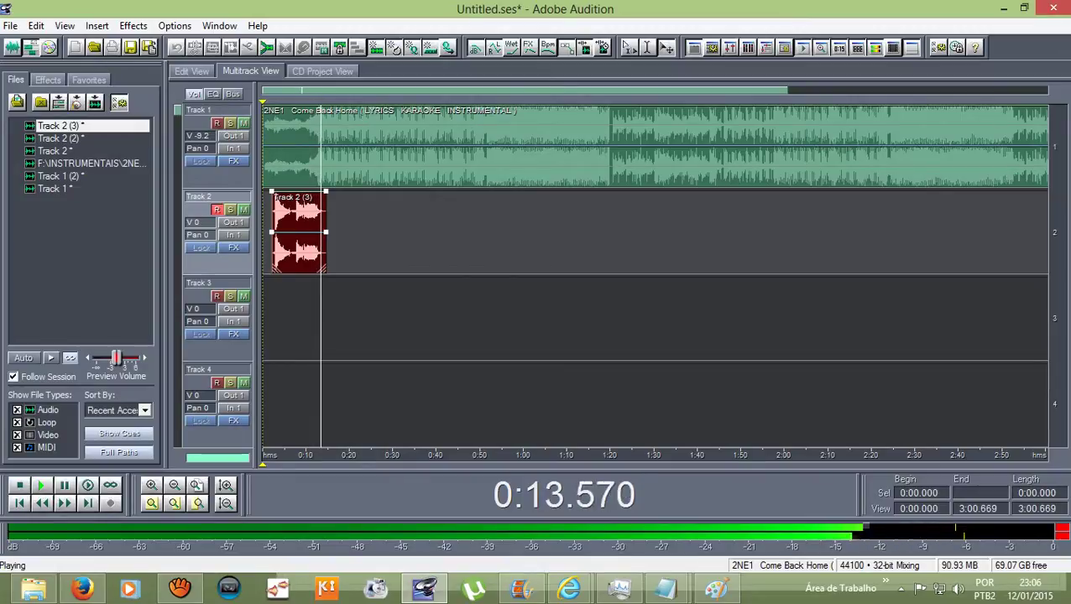
key("space")
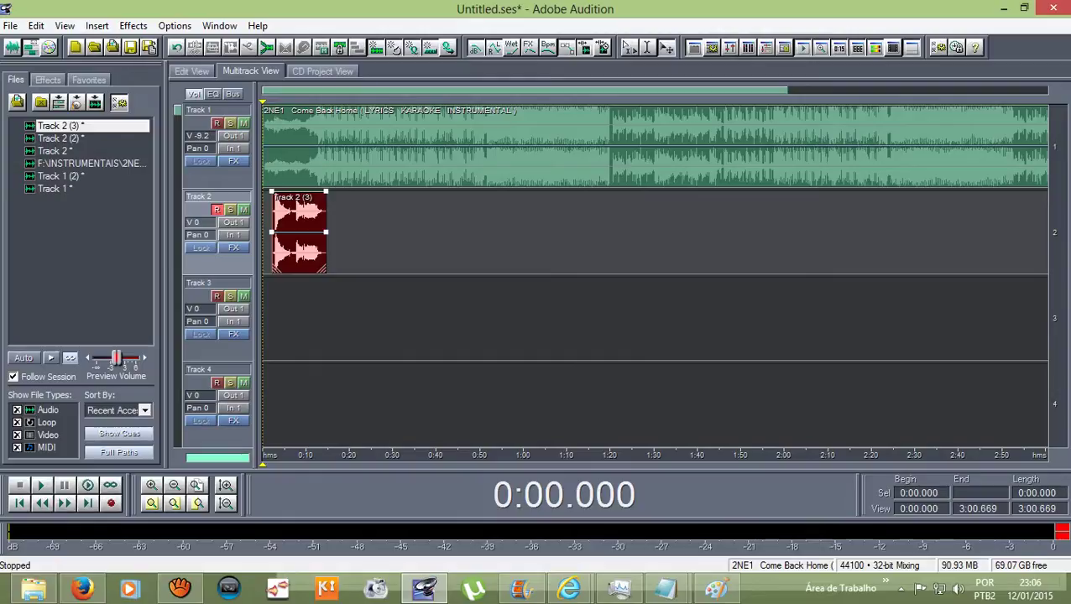
scroll(655, 275, "down", 1)
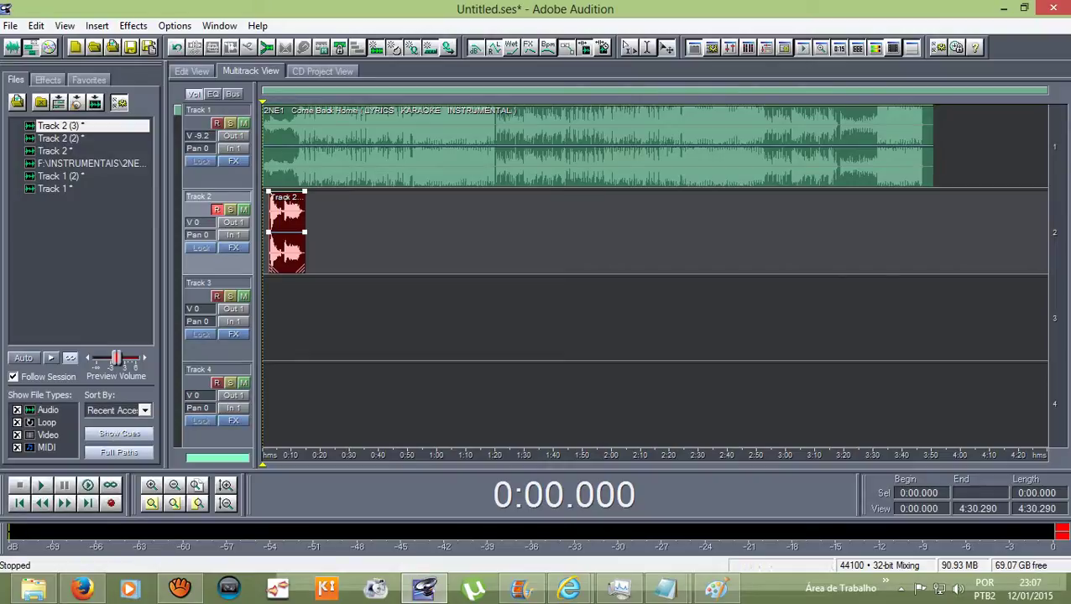
left_click(178, 587)
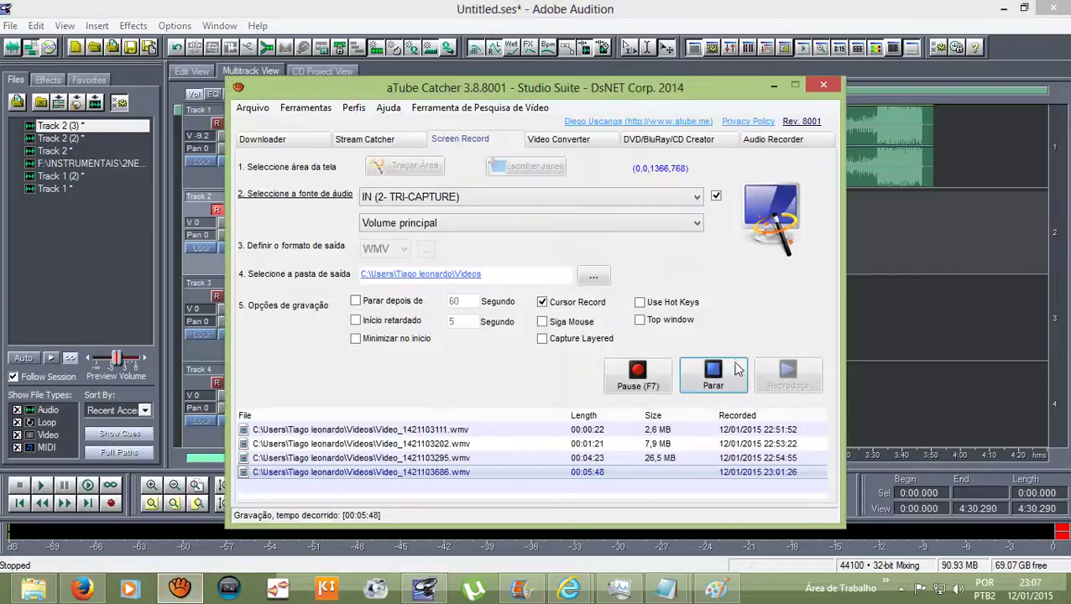